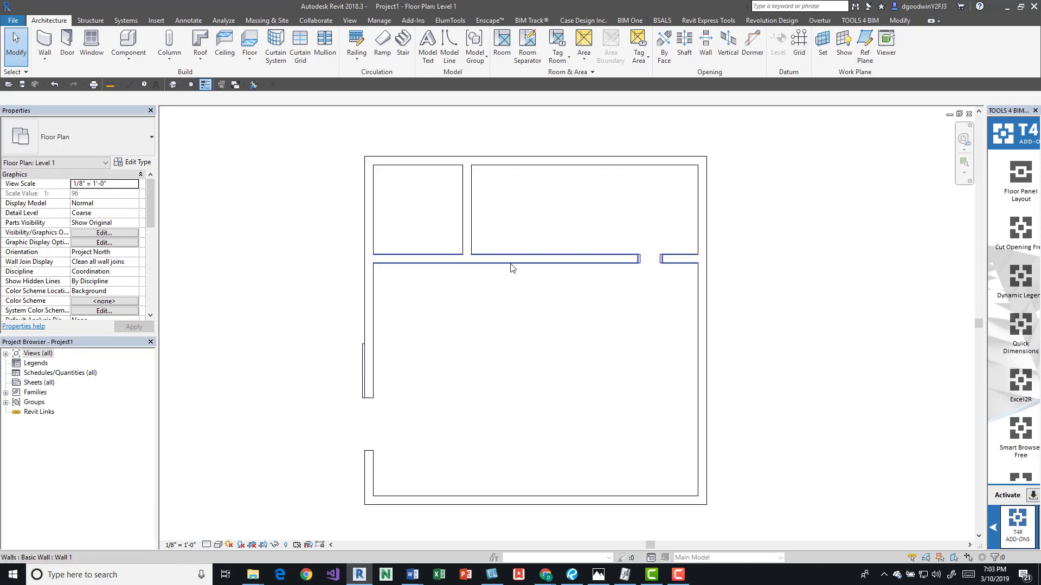
# Step: Place a Cantilever_Rack_19161 in the middle of the large room using the CM component tool
pyautogui.press('c')
pyautogui.press('m')
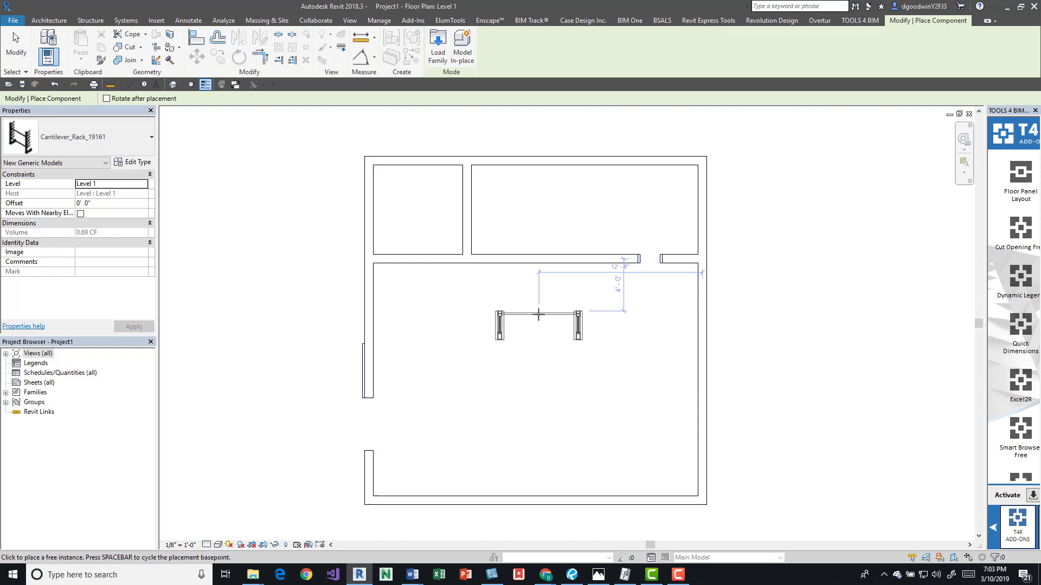
pyautogui.click(562, 320)
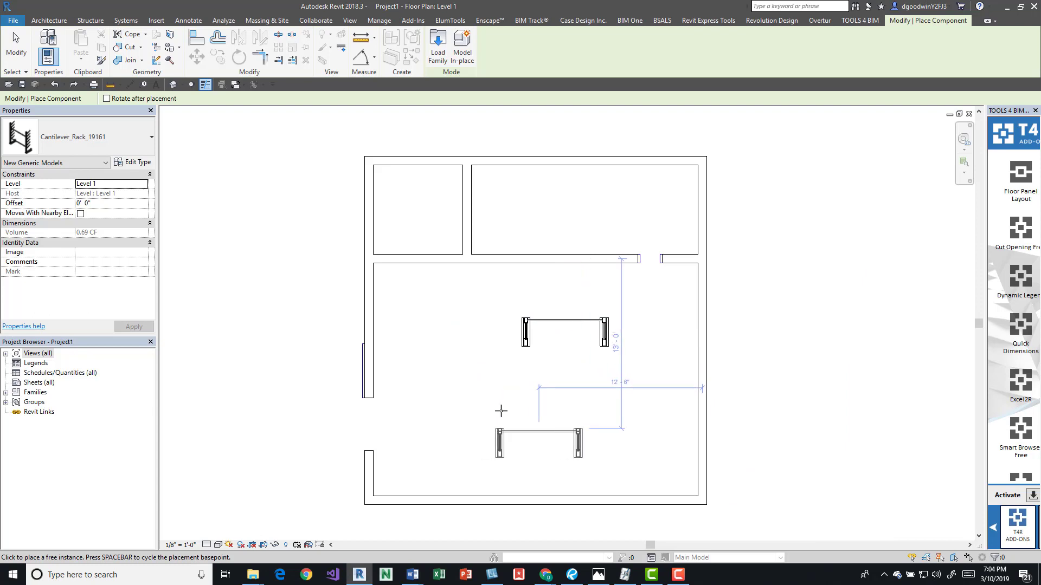
# Step: Place a second rack below the first, 12'-0" from the right wall, keeping that dimension permanently
pyautogui.click(536, 421)
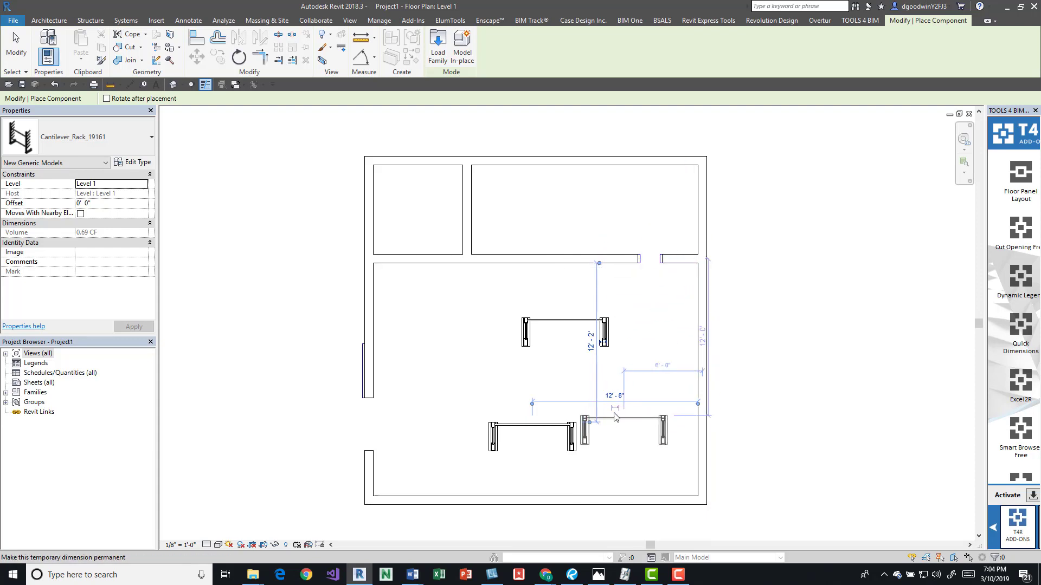
pyautogui.click(591, 341)
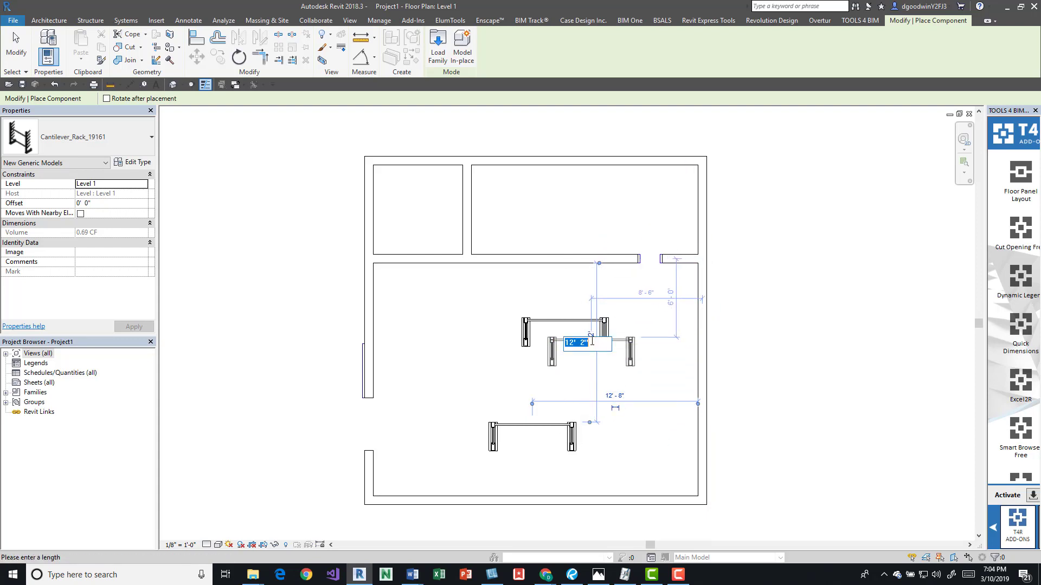
pyautogui.press('Escape')
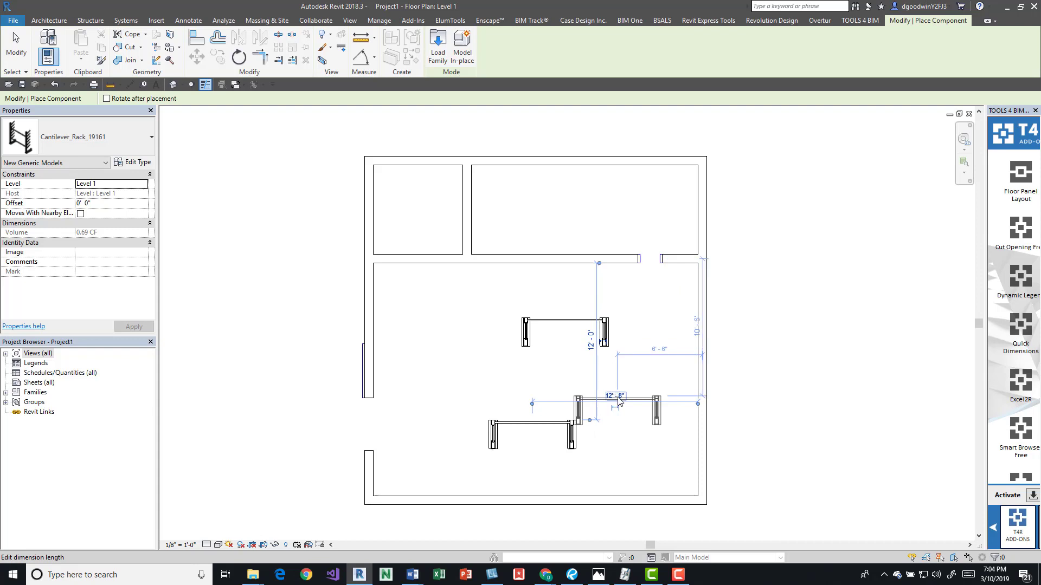
pyautogui.click(619, 396)
pyautogui.write('12')
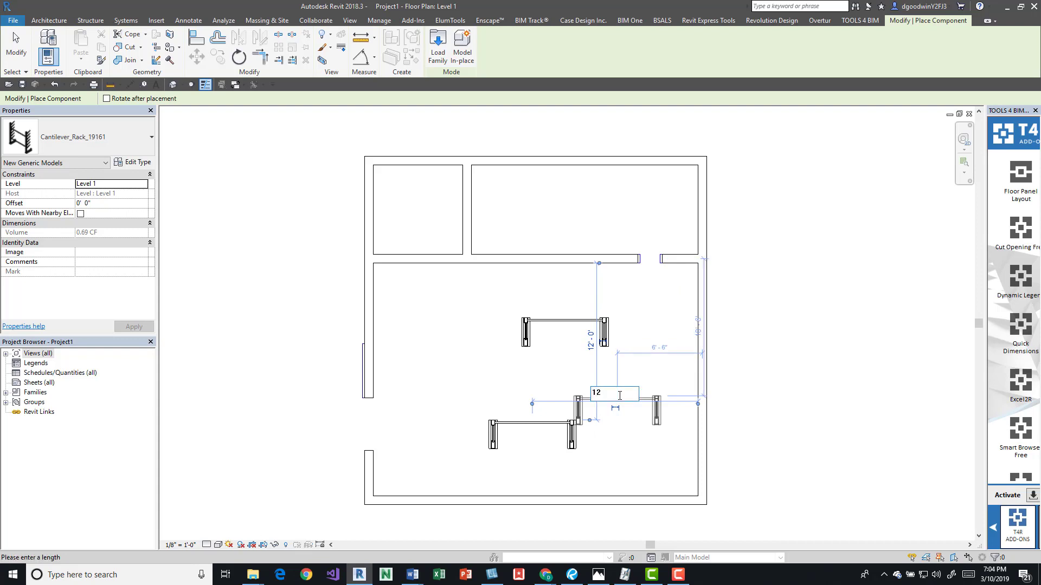
pyautogui.press('Return')
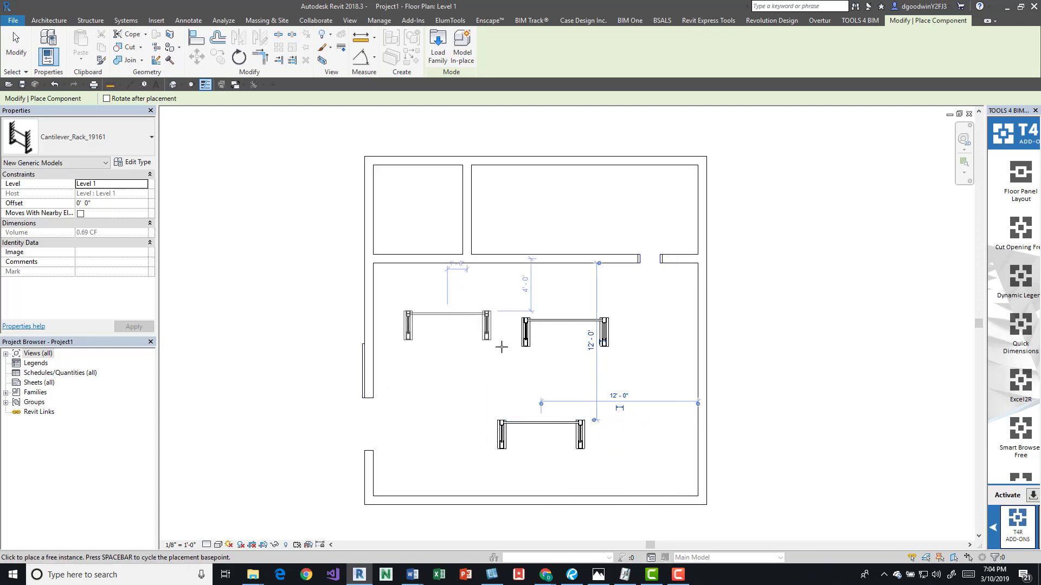
pyautogui.click(620, 410)
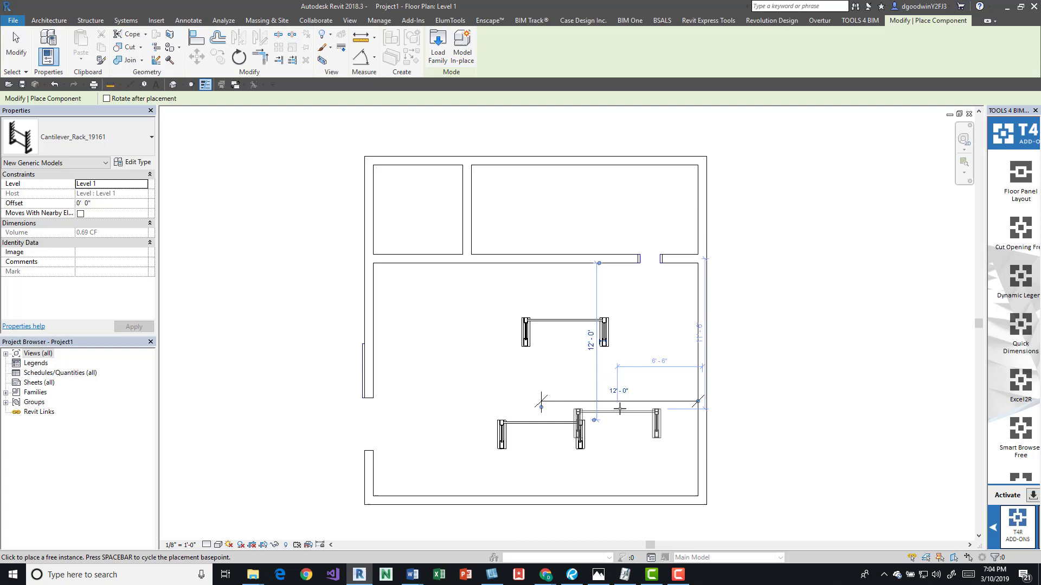
pyautogui.press('Escape')
pyautogui.press('Escape')
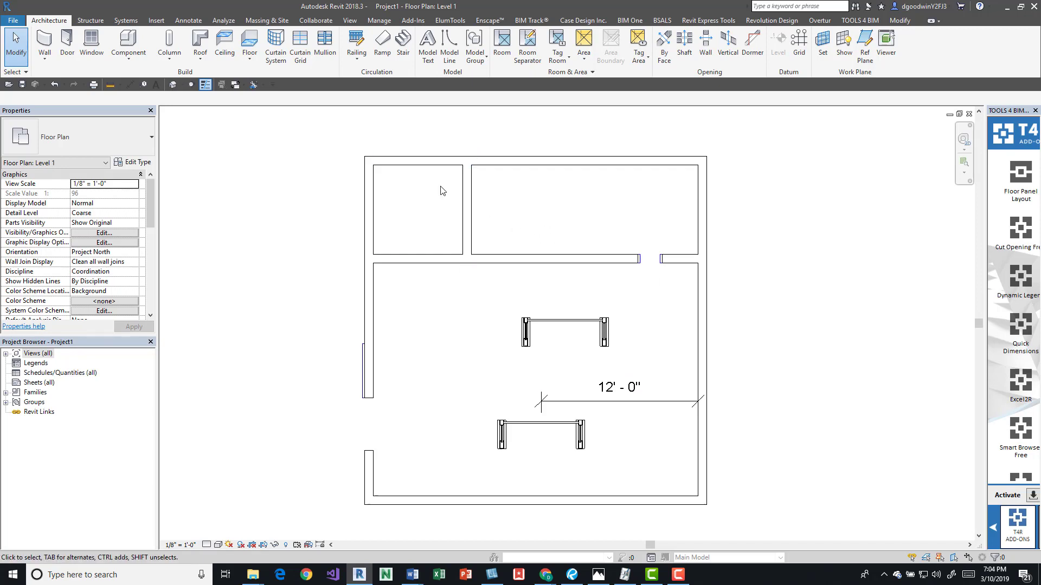
# Step: Set Temporary Dimensions to measure walls from Faces instead of Center of Core
pyautogui.click(382, 22)
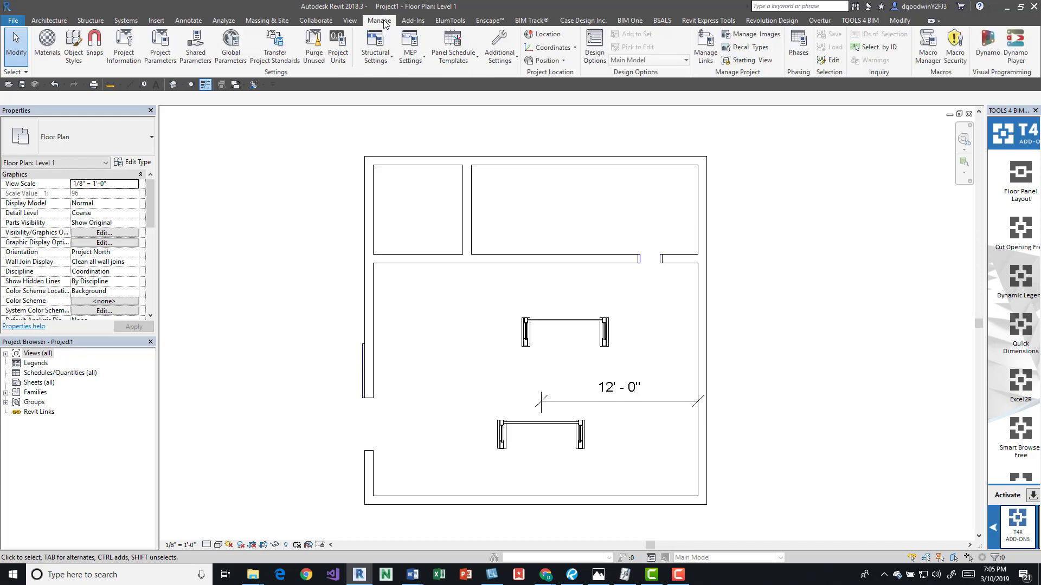
pyautogui.click(504, 62)
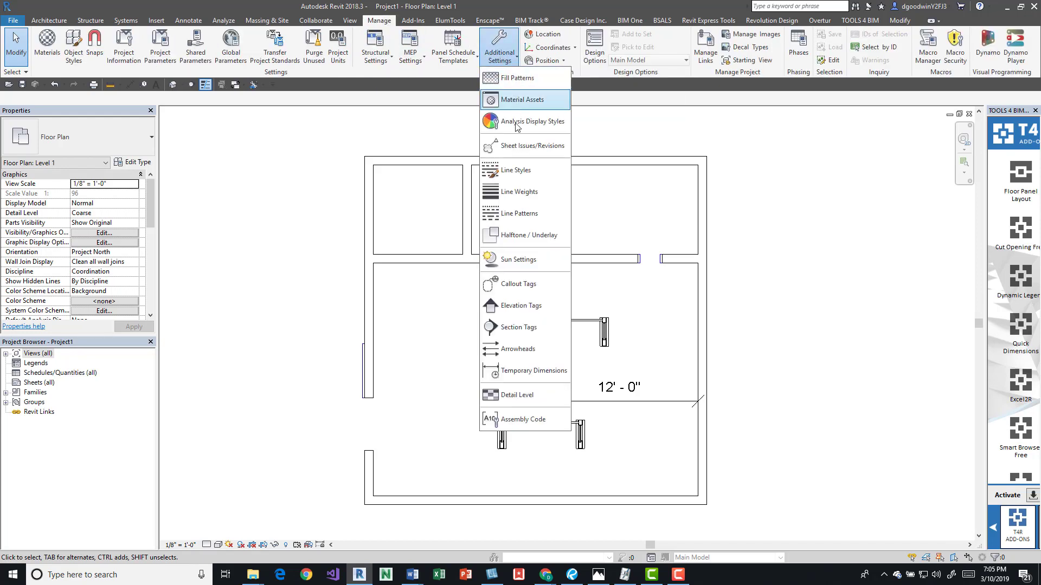
pyautogui.click(533, 372)
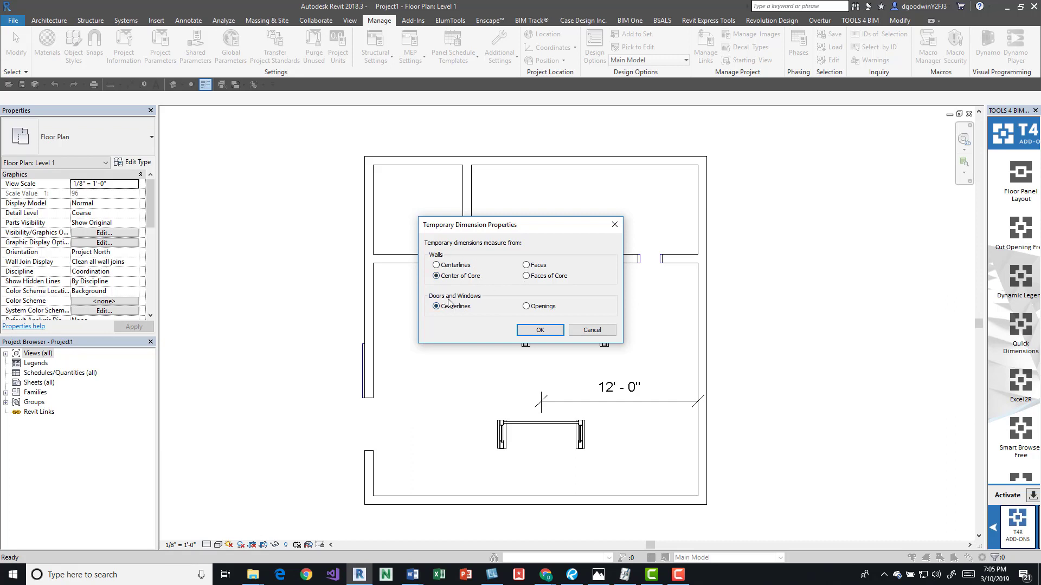
pyautogui.click(526, 265)
pyautogui.click(541, 330)
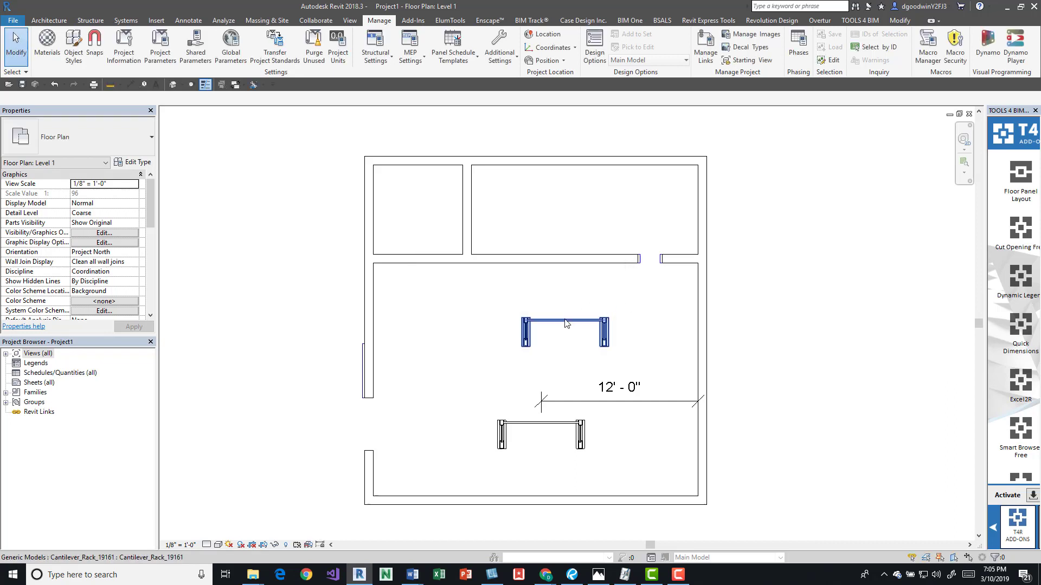
# Step: Use Create Similar (CS) on the middle rack to place a third rack near the left wall
pyautogui.click(566, 324)
pyautogui.press('c')
pyautogui.press('s')
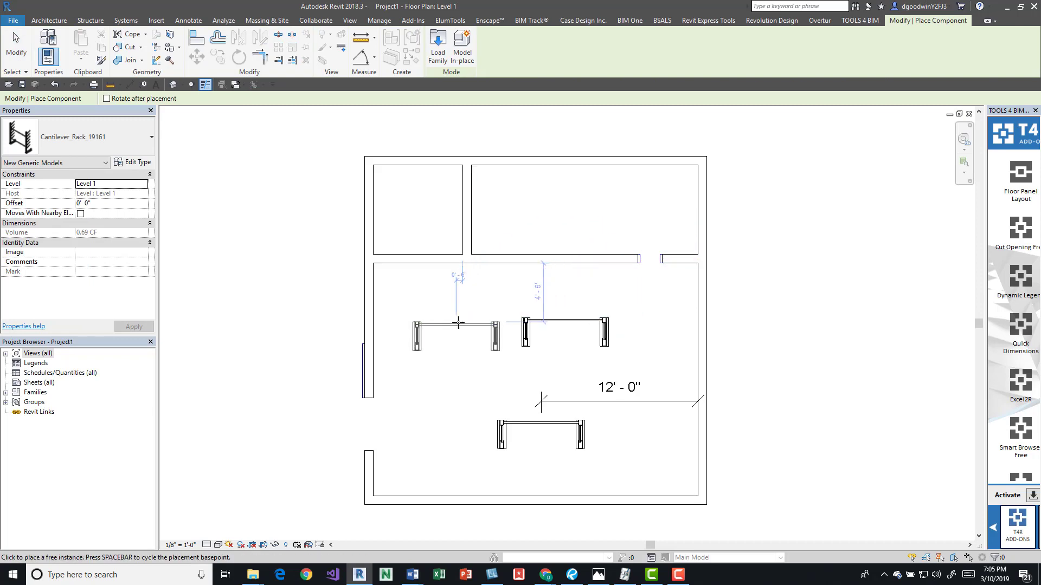
pyautogui.click(435, 346)
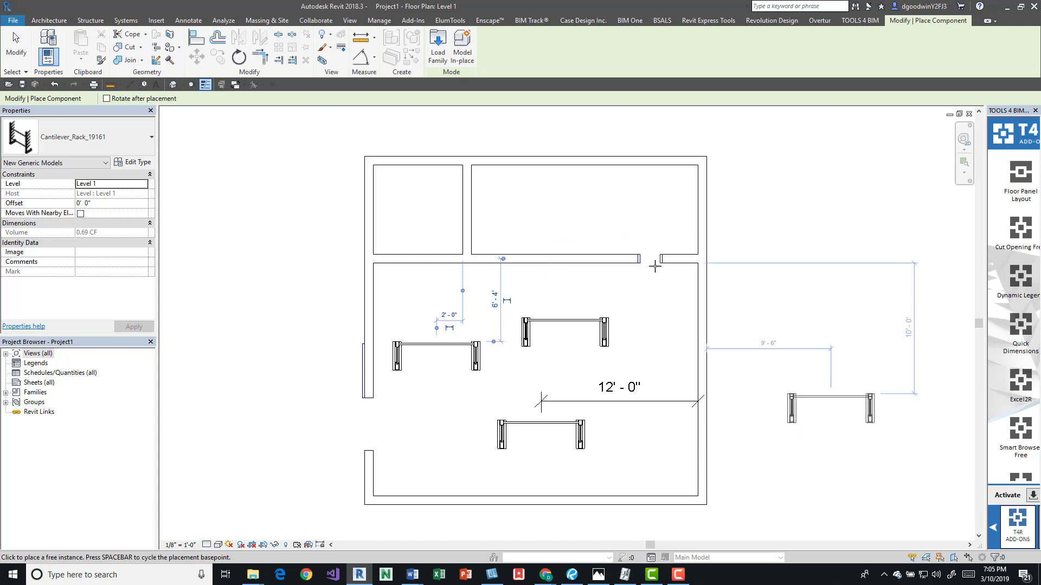
pyautogui.press('Escape')
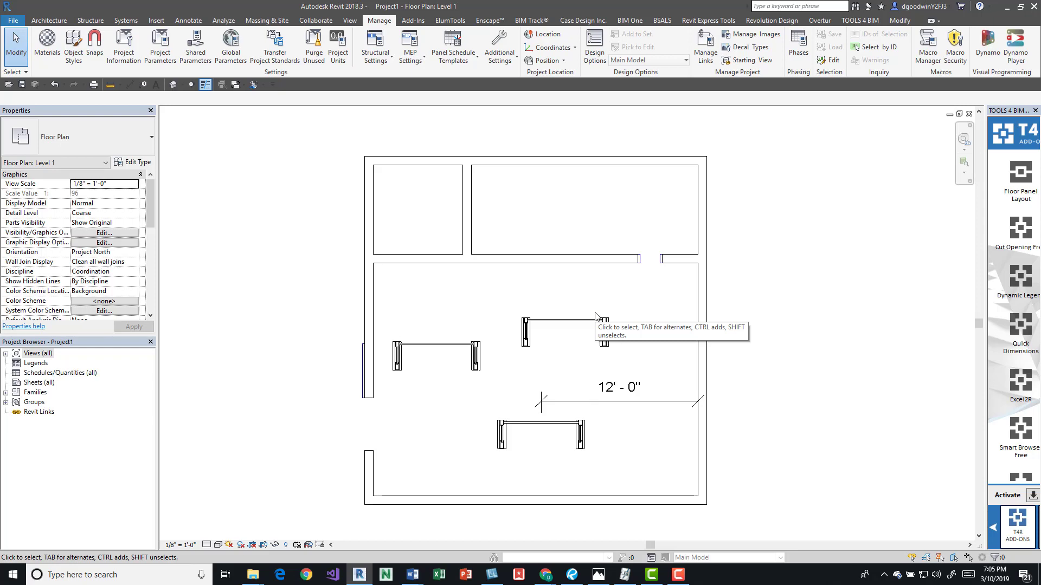
# Step: Delete the racks in the large room, including the lower one
pyautogui.click(549, 328)
pyautogui.press('Escape')
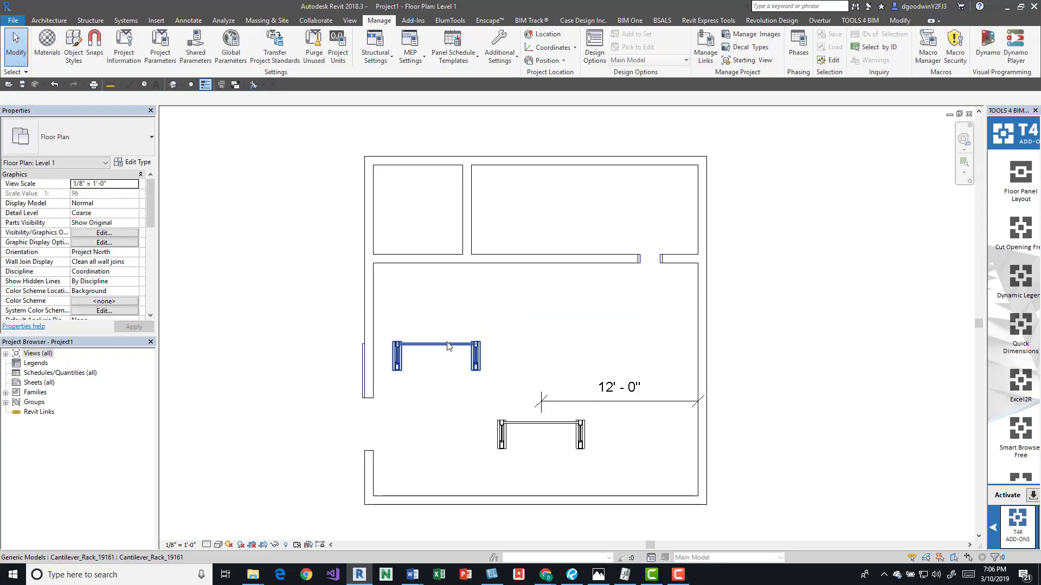
pyautogui.hotkey('ctrl', 'z')
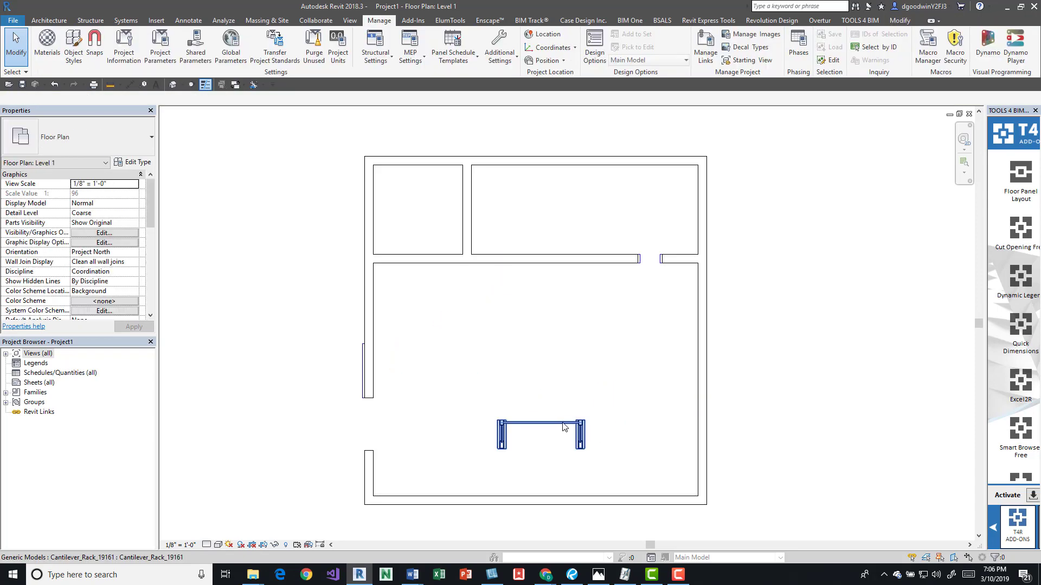
pyautogui.click(536, 423)
pyautogui.press('Delete')
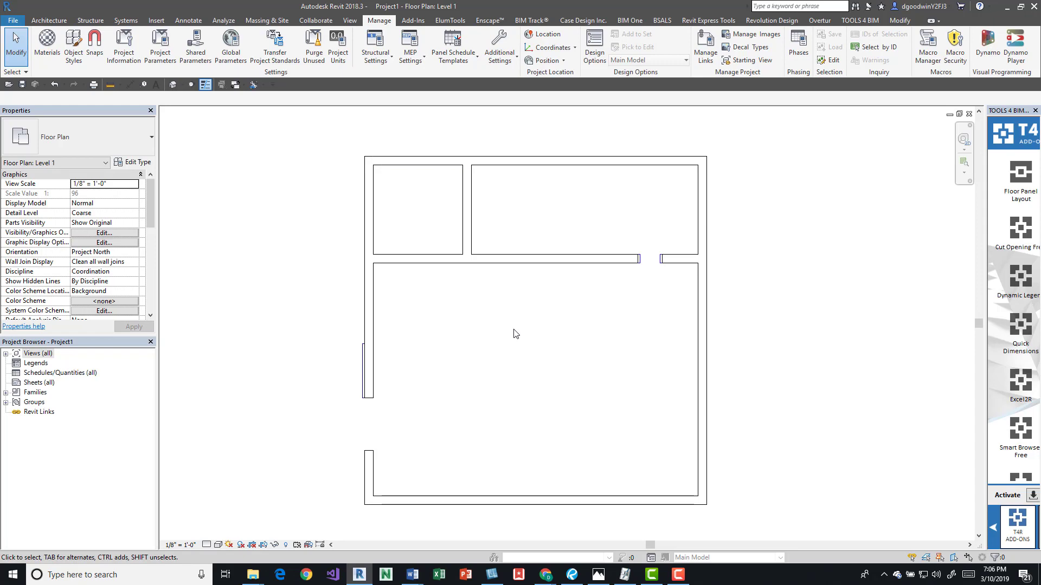
# Step: Start the Architecture Door tool to load the Door-S1-1-Framed_Opening-BSALS 18x84 type, then cancel placement
pyautogui.press('c')
pyautogui.press('m')
pyautogui.press('Escape')
pyautogui.press('Escape')
pyautogui.click(65, 24)
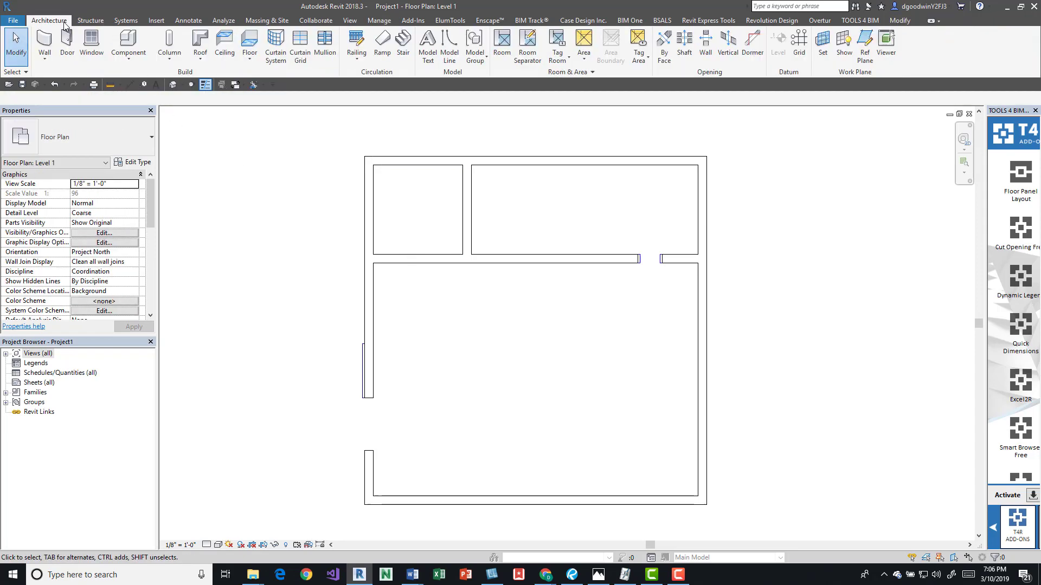
pyautogui.click(67, 41)
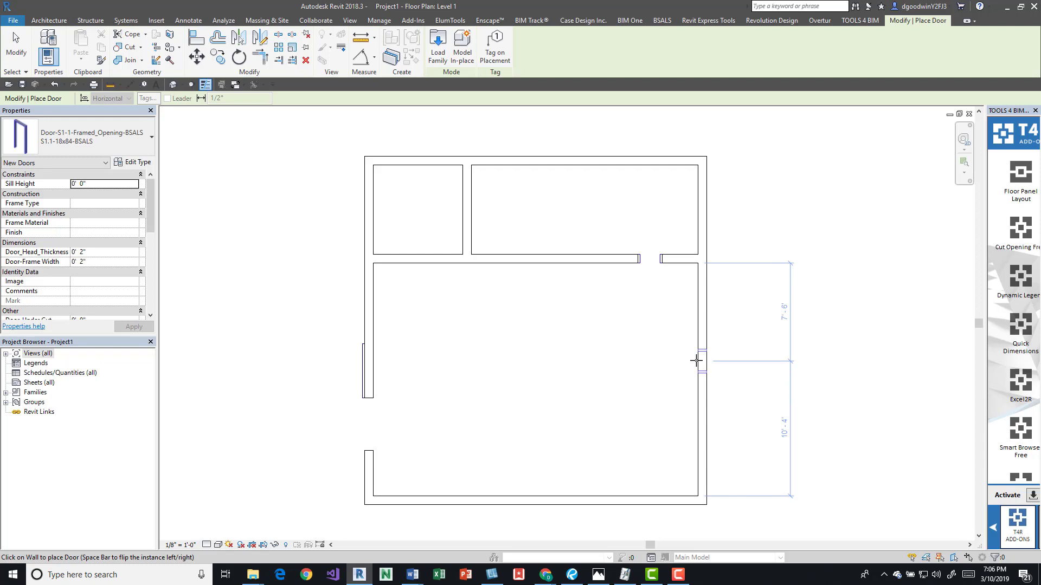
pyautogui.press('Escape')
pyautogui.press('Escape')
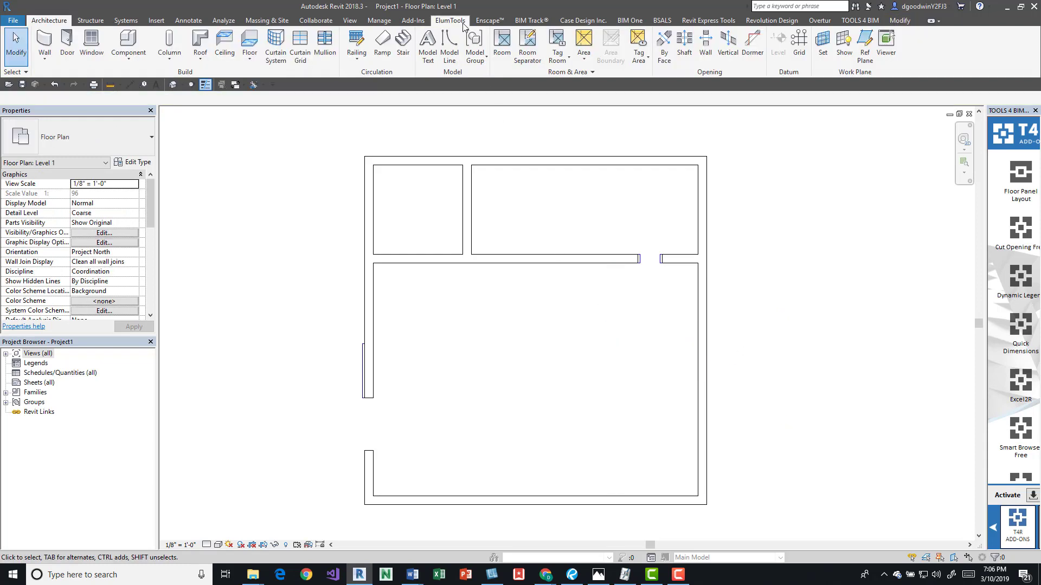
# Step: Set Temporary Dimensions to measure doors and windows from Openings instead of Centerlines
pyautogui.click(380, 21)
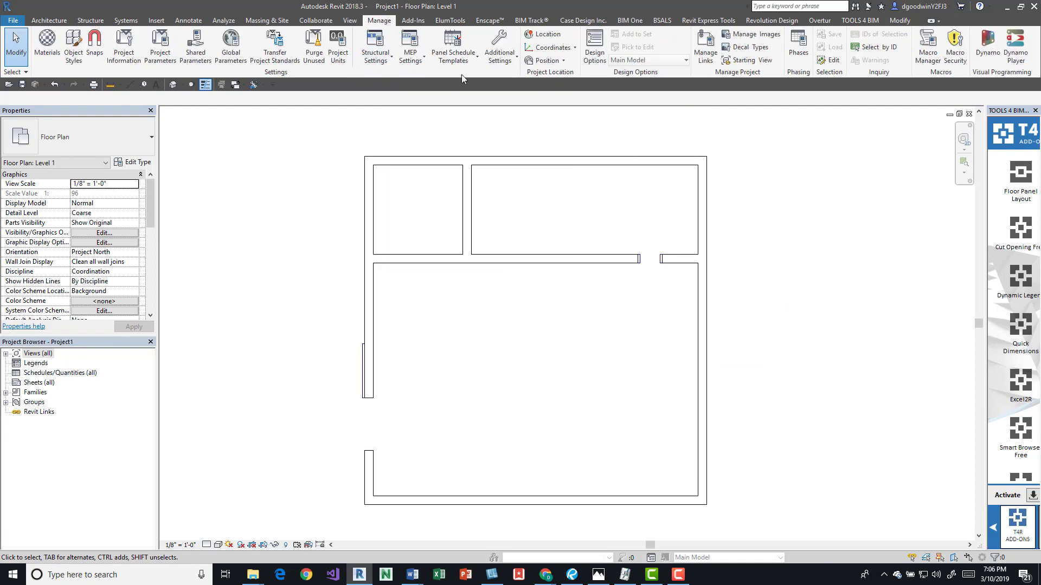
pyautogui.click(499, 60)
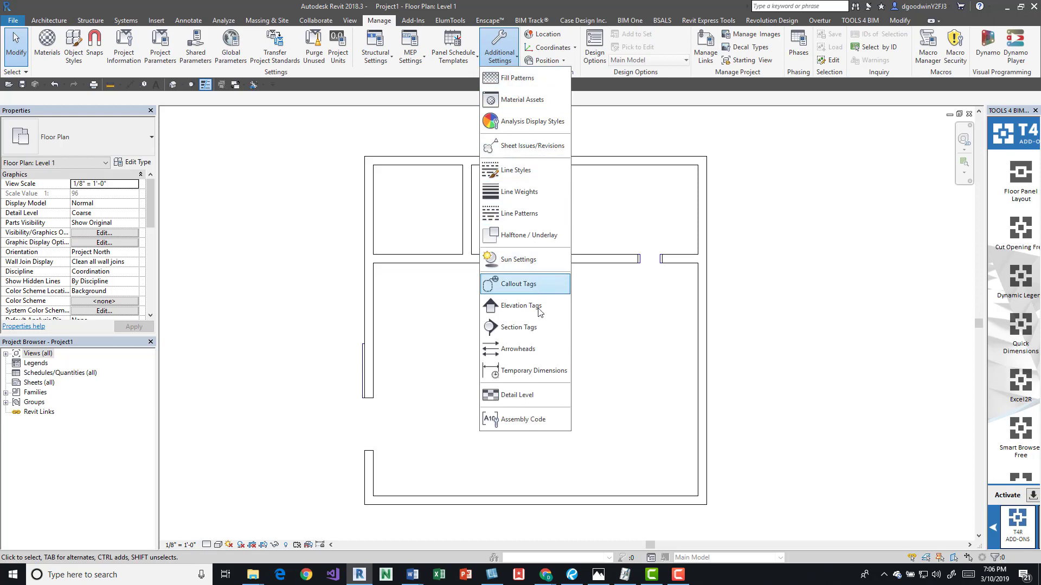
pyautogui.click(534, 373)
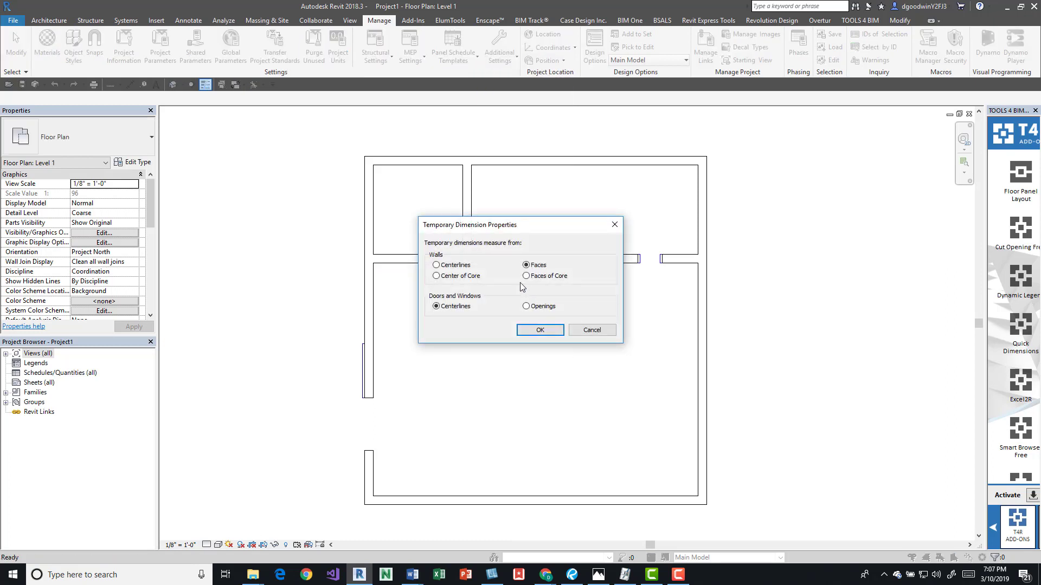
pyautogui.click(526, 307)
pyautogui.click(536, 330)
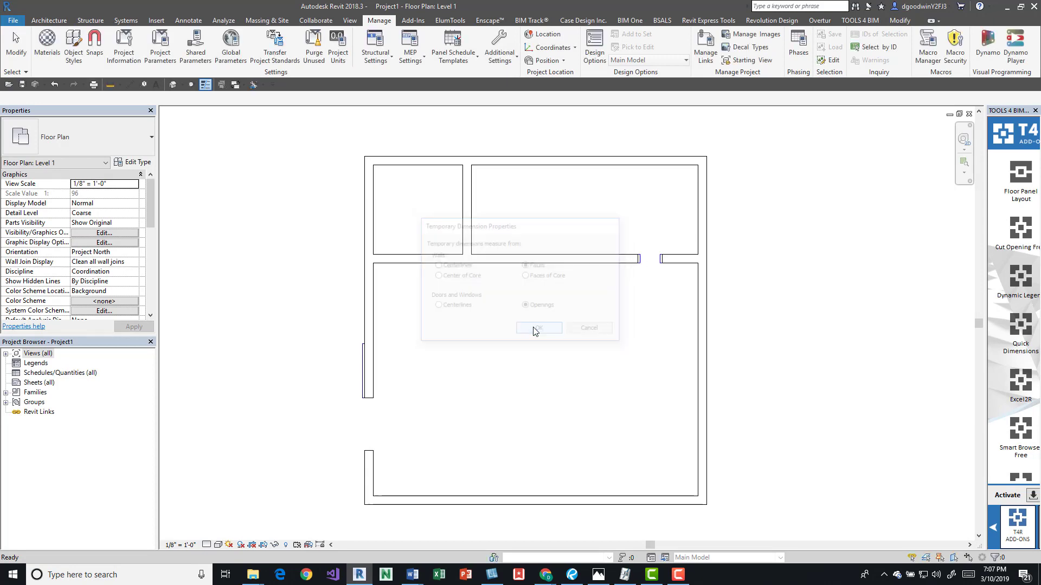
pyautogui.press('d')
pyautogui.press('r')
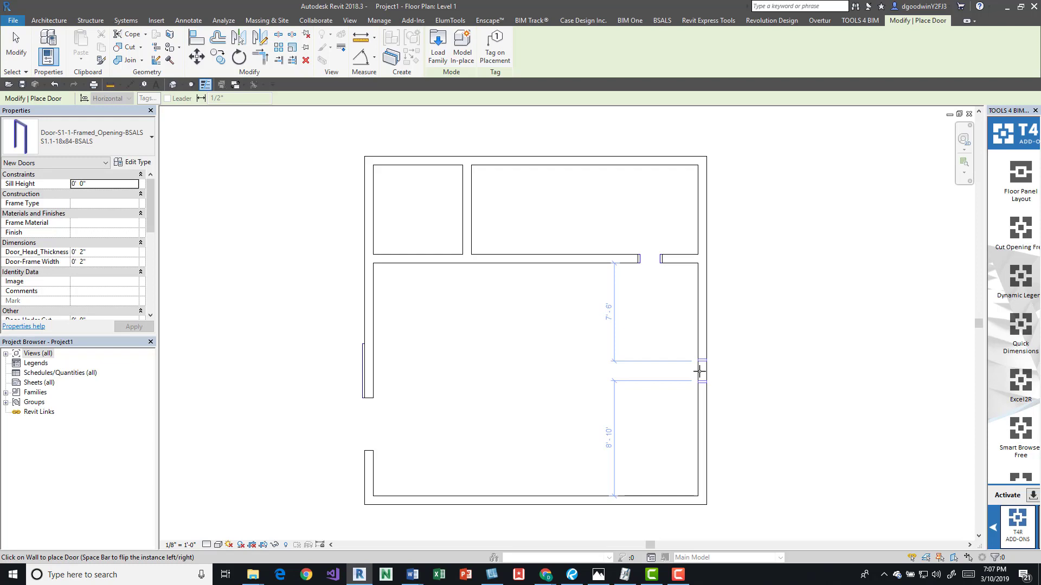
# Step: Place the 18x84 framed-opening door in the right wall, 7'-6" from the upper and 8'-10" from the lower wall
pyautogui.click(699, 371)
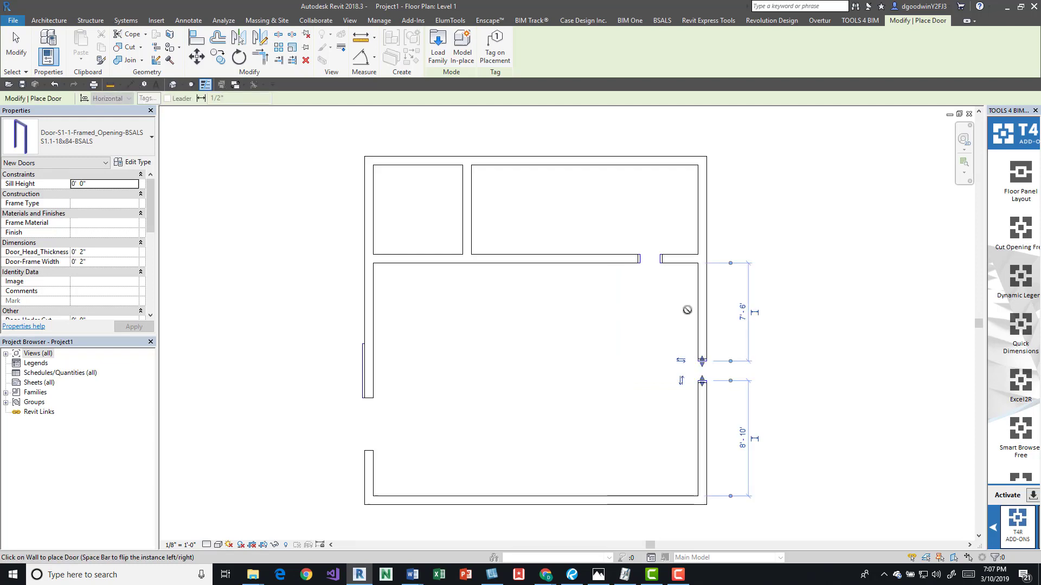